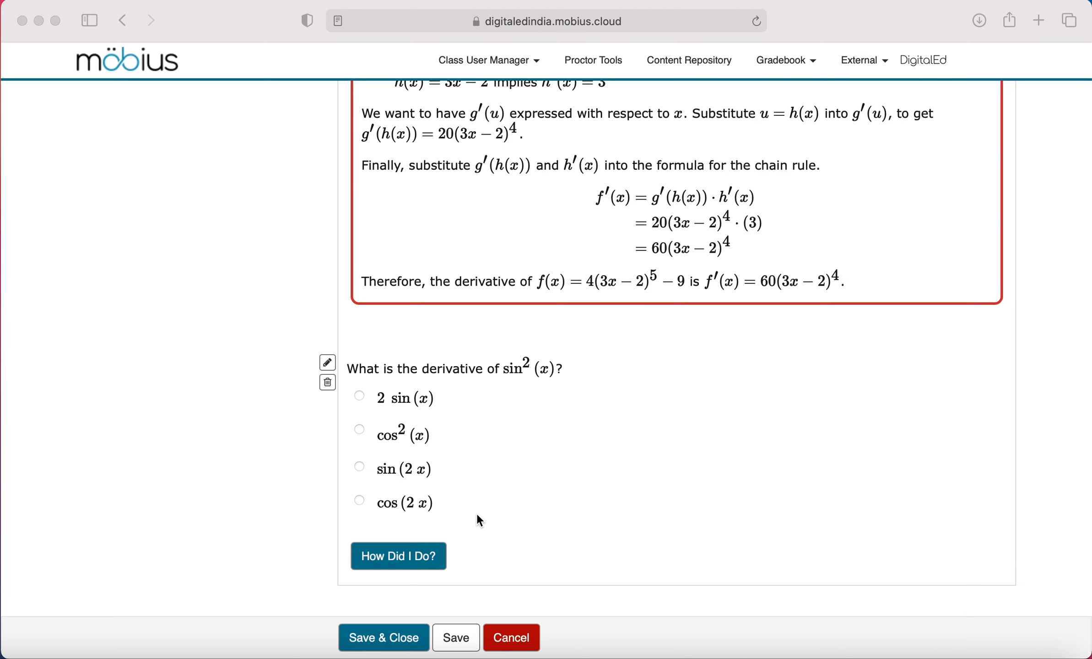
- Check the answer 2 sin(x) in the multiple-choice derivative question, and select cos²(x) instead
left_click(366, 399)
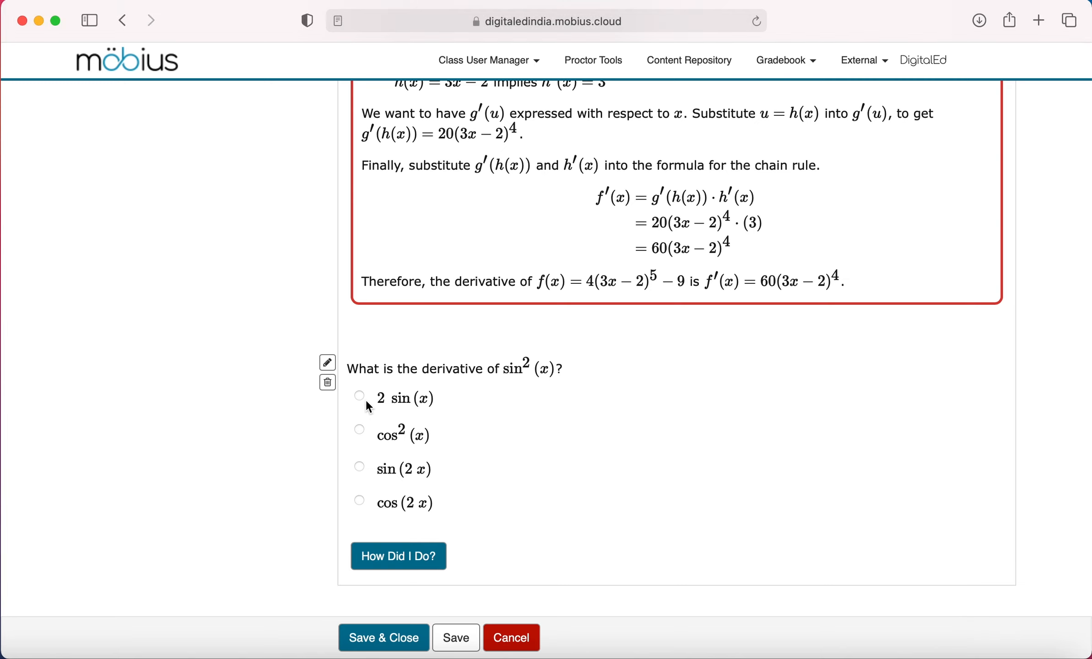
left_click(395, 552)
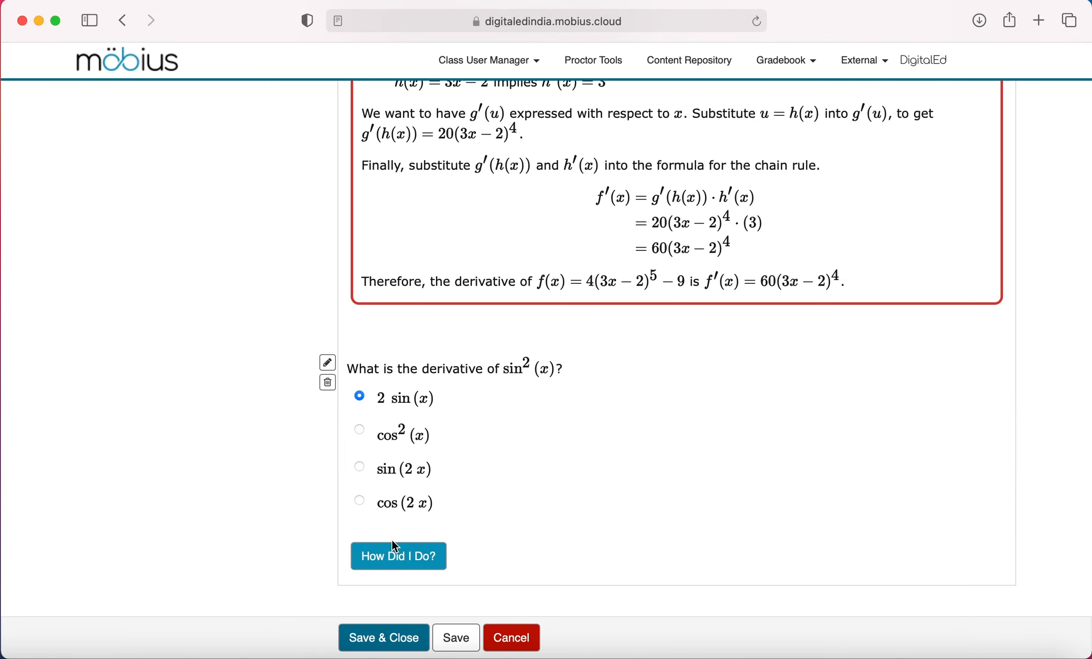
left_click(358, 432)
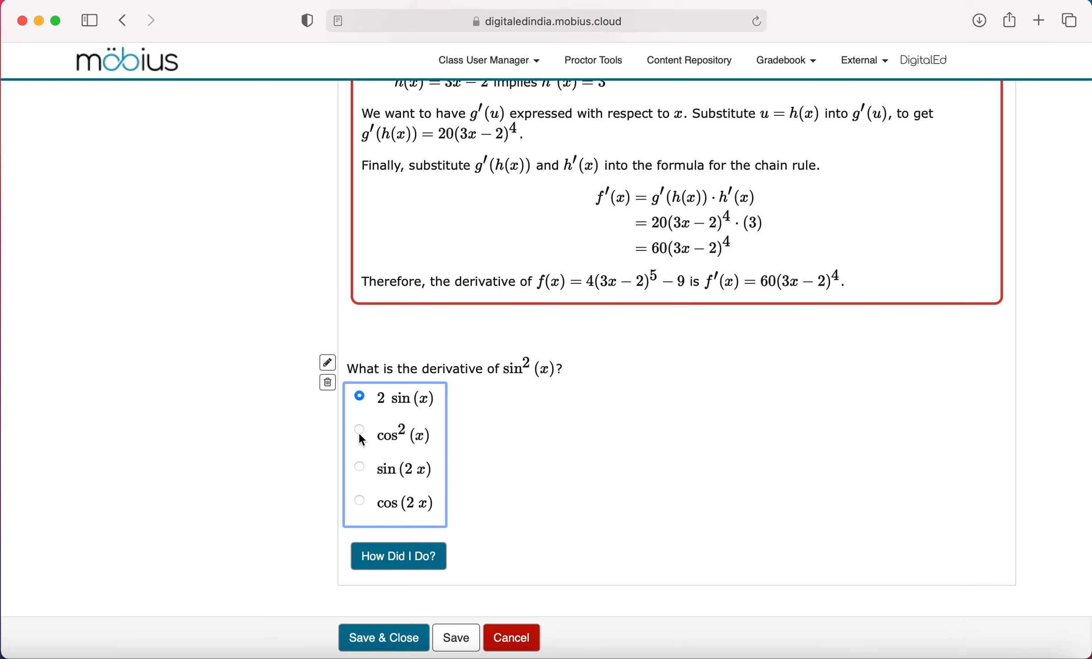
left_click(359, 432)
- Add a new question to the Chain Rule lesson page and name it Q2
scroll(726, 403, "up", 20)
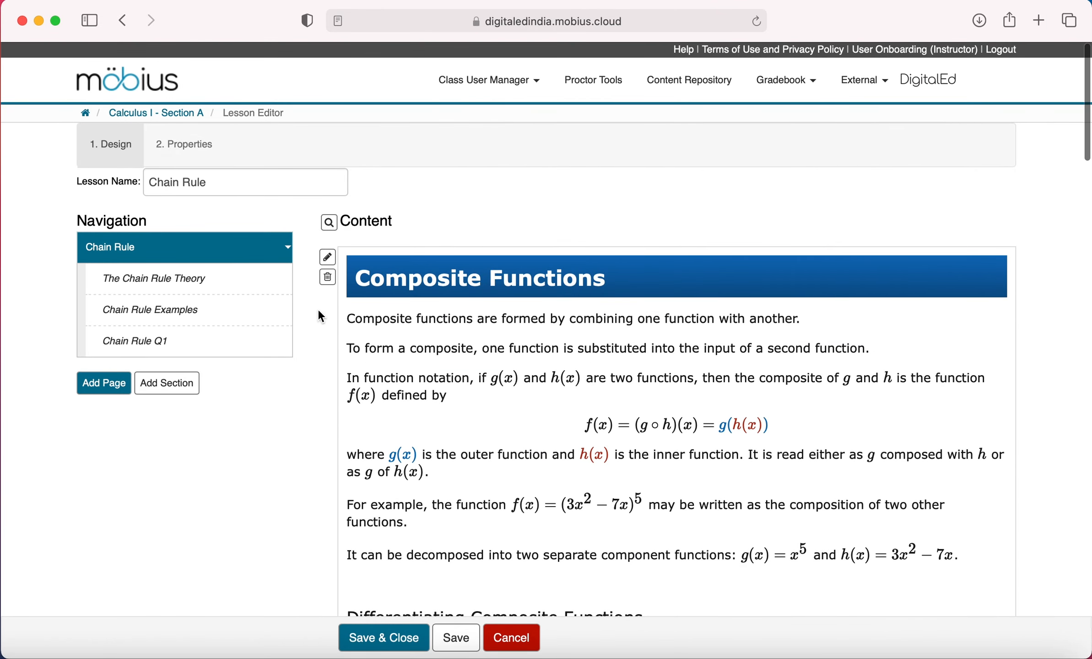
left_click(290, 257)
left_click(296, 272)
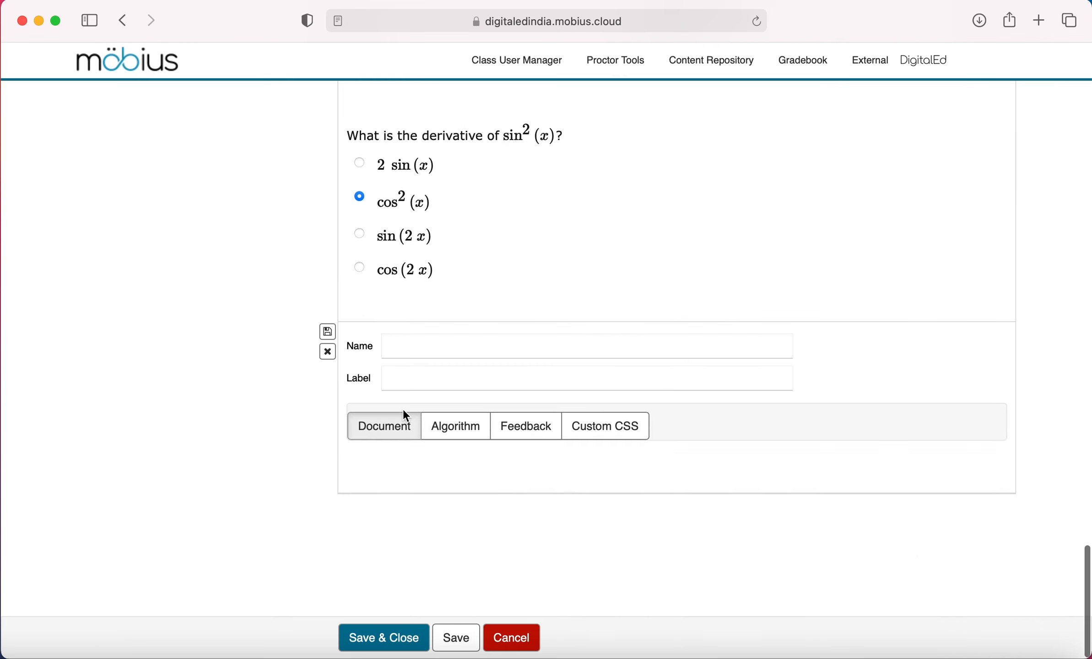
left_click(421, 351)
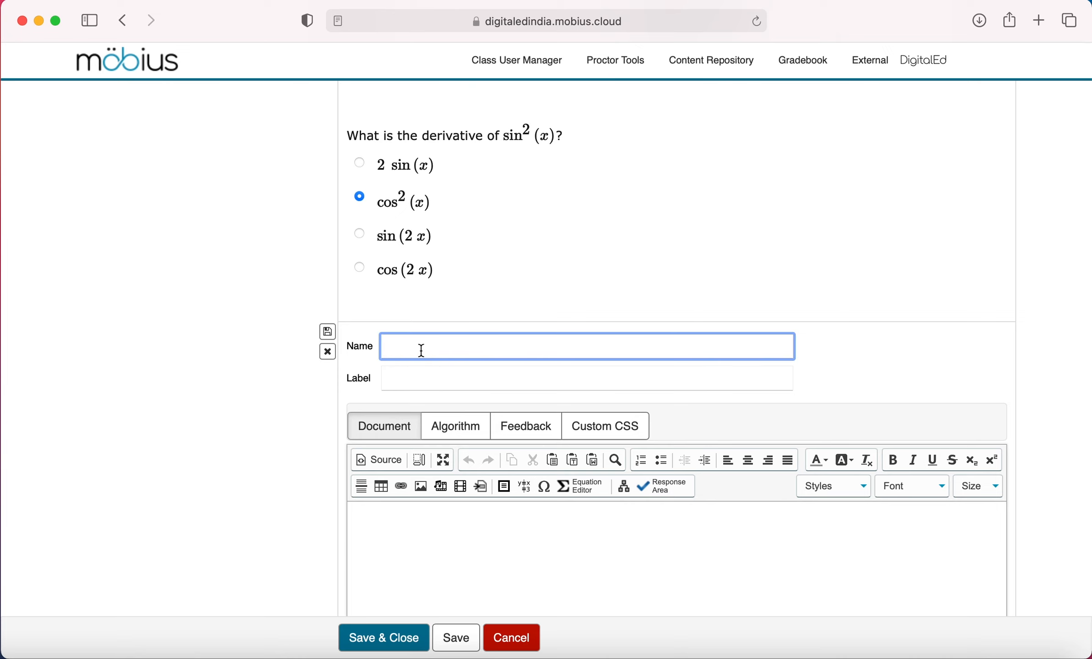
type("Q2")
- Apply the theme "Uk Edit - 1" to question Q2 through its custom CSS settings
scroll(569, 462, "down", 3)
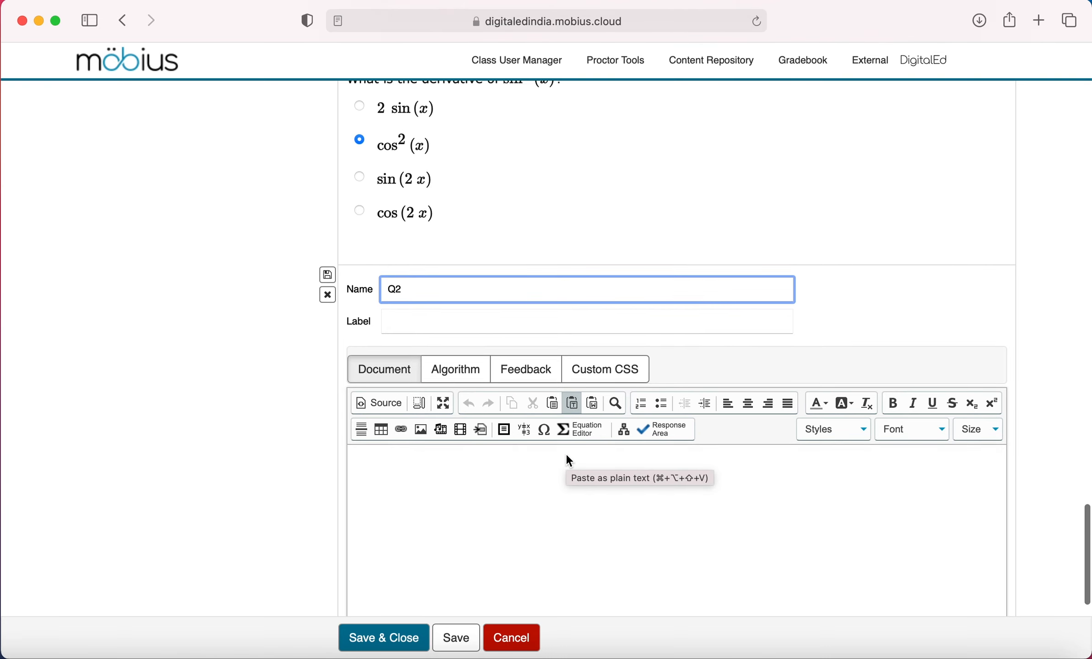
left_click(597, 359)
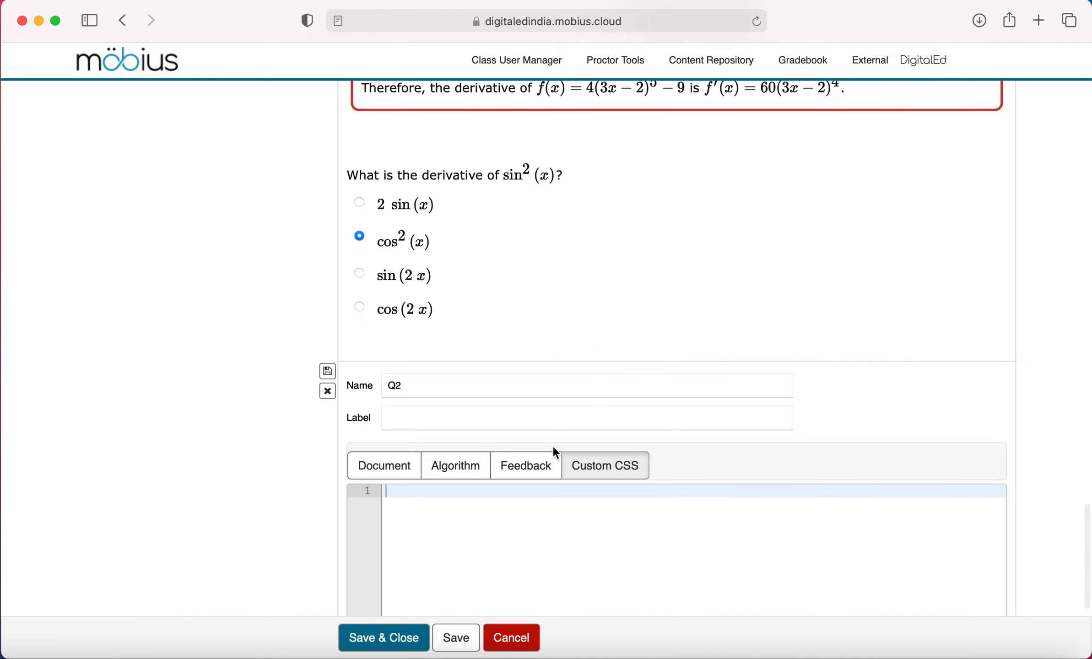
scroll(479, 492, "down", 3)
scroll(469, 309, "down", 9)
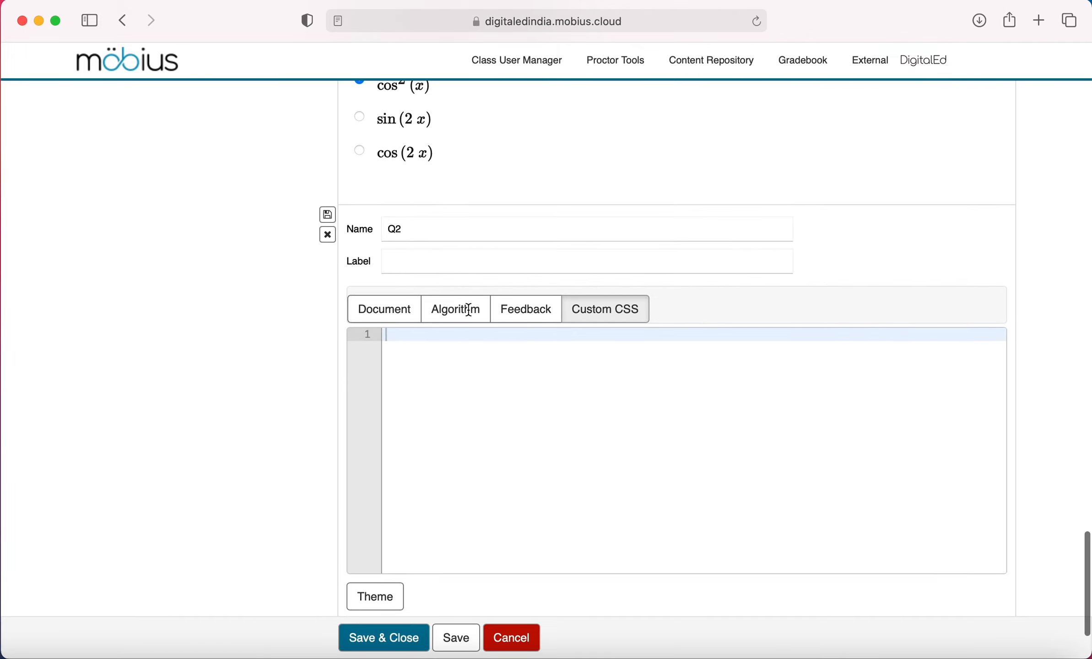
left_click(382, 473)
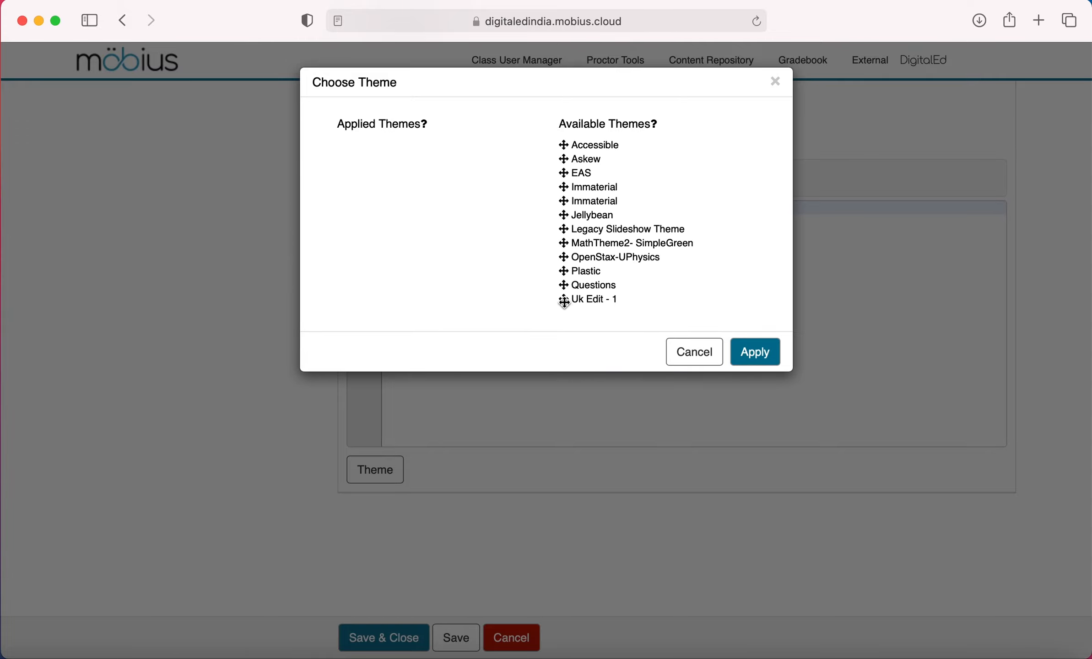
left_click_drag(565, 301, 406, 224)
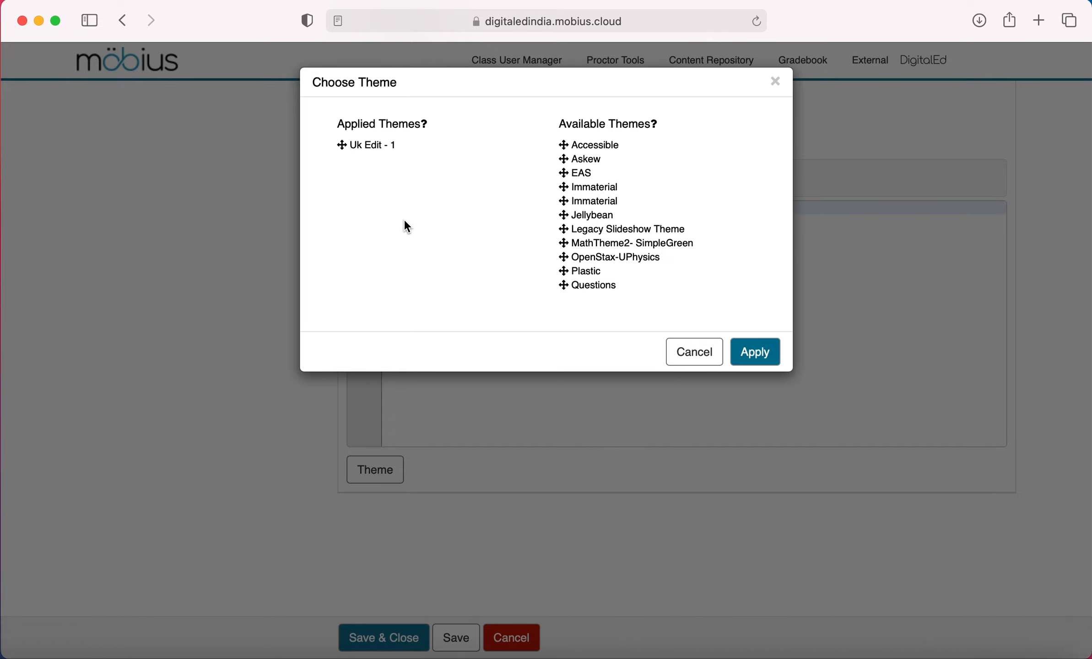
left_click(745, 353)
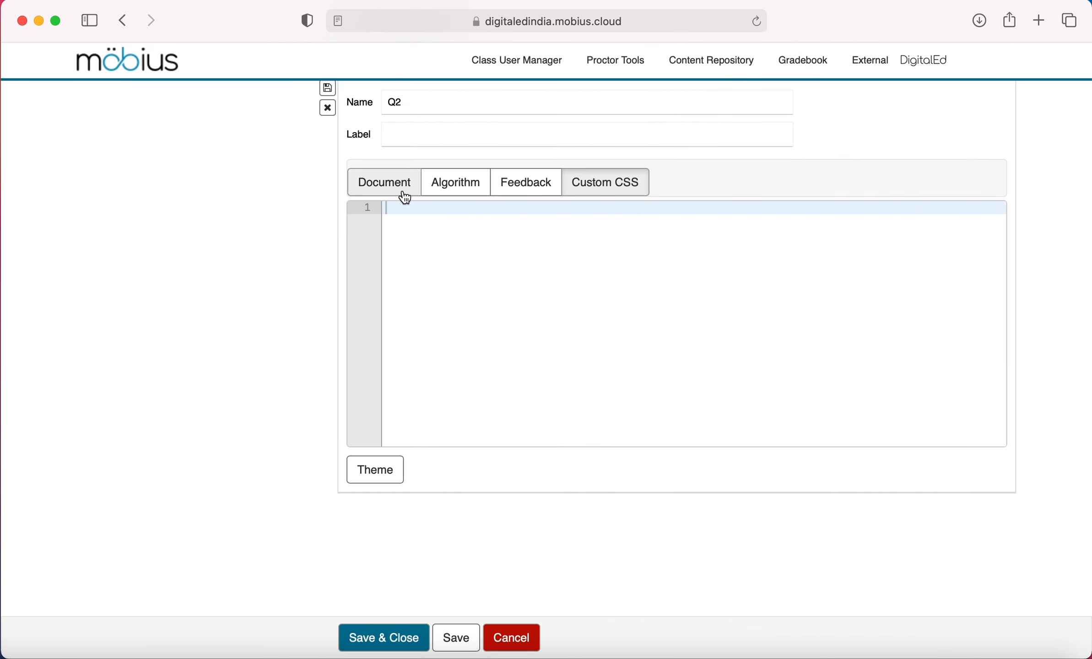
- Begin the question text in Q2's document with "What is the derivative of"
left_click(405, 192)
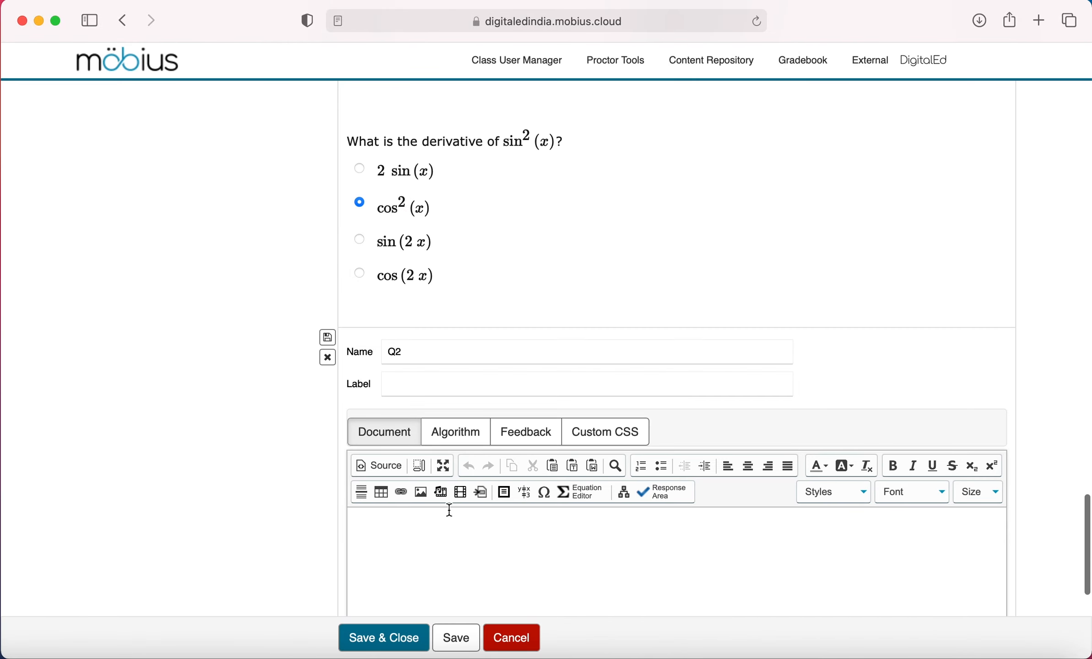
scroll(450, 510, "down", 3)
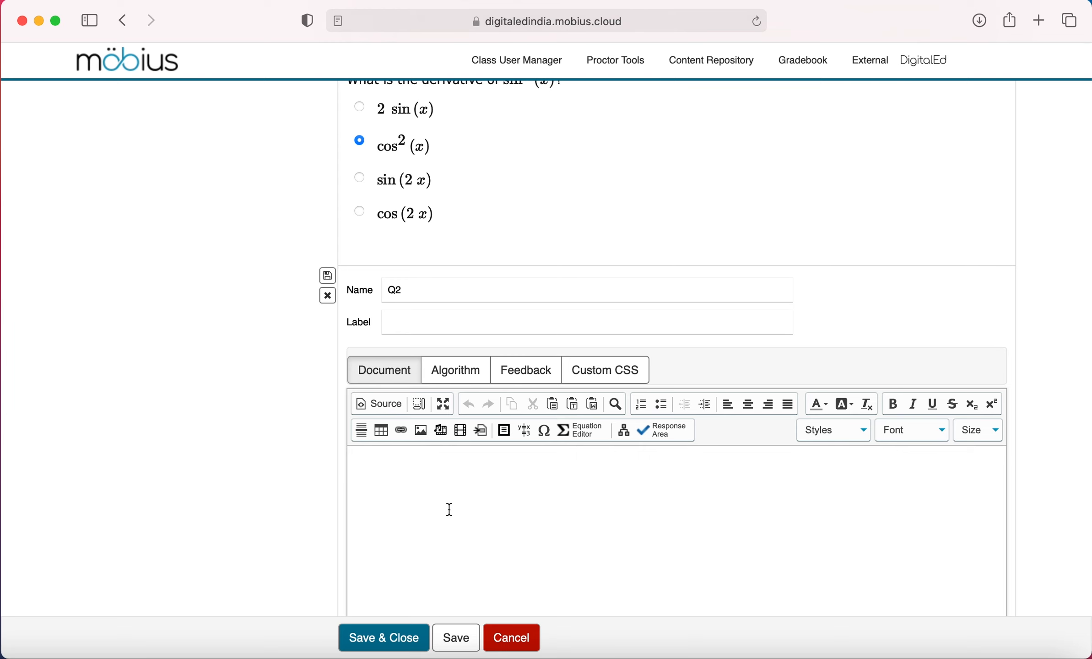
left_click(479, 512)
type("W")
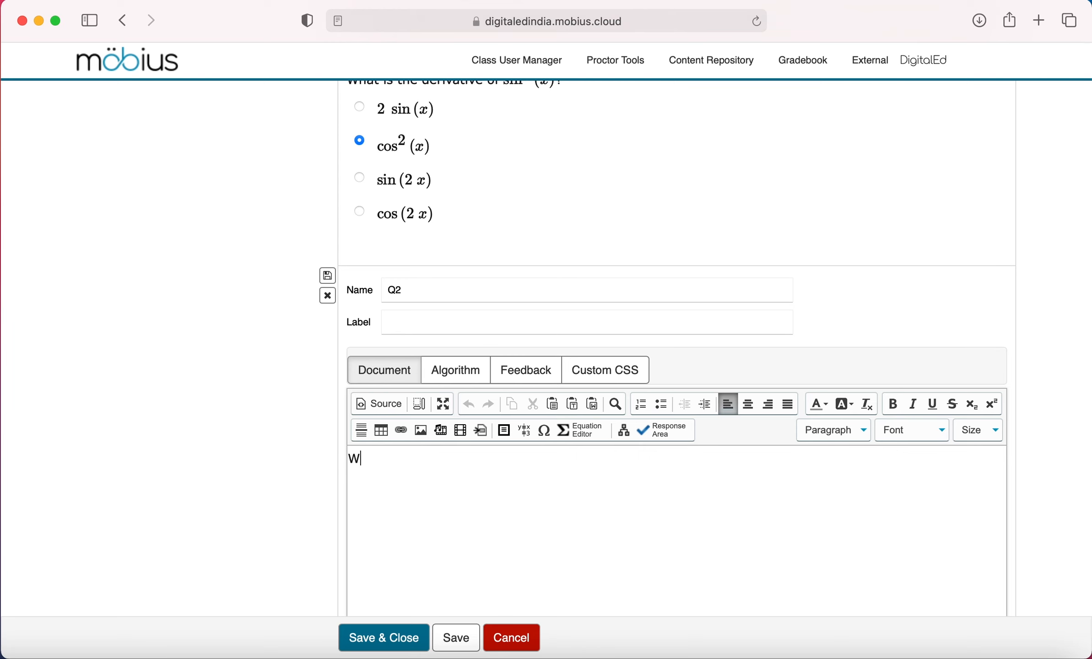
type("hat is the derivative ")
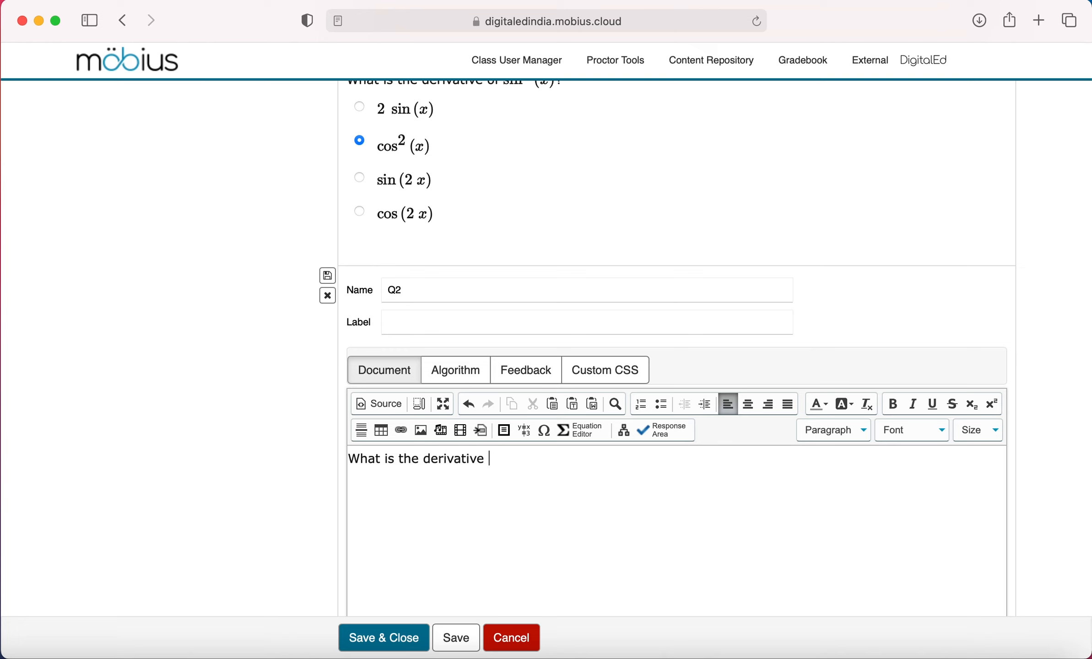
type("of")
- Insert the equation sin^2(x) after the question text, ending the line with a question mark and starting a new one
left_click(578, 436)
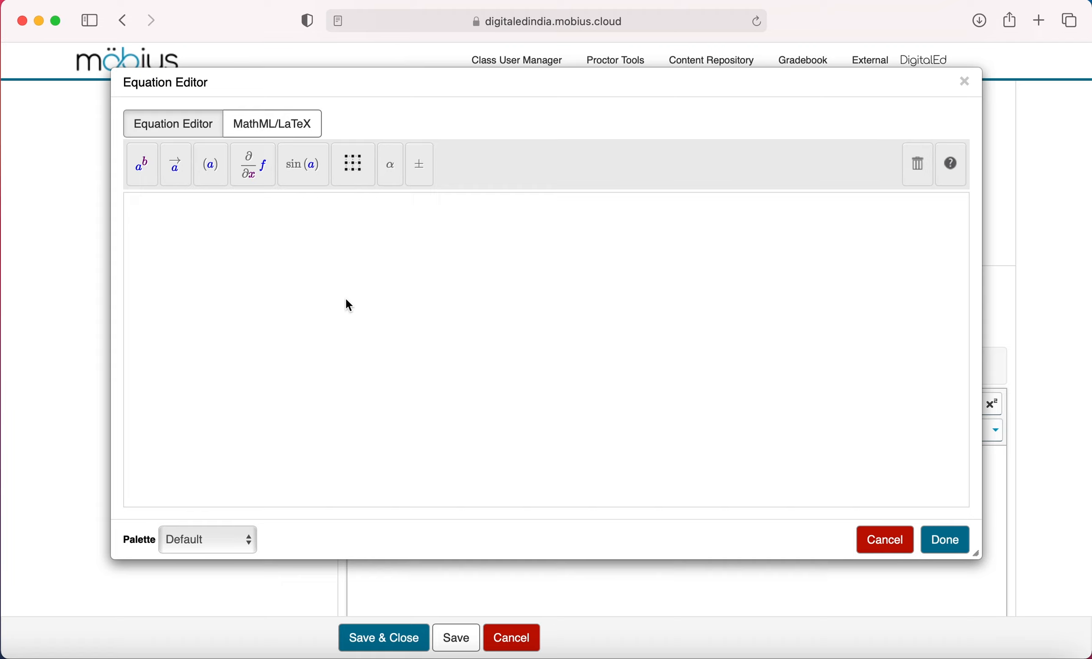
type("sin^2")
key("Right")
type("(x)")
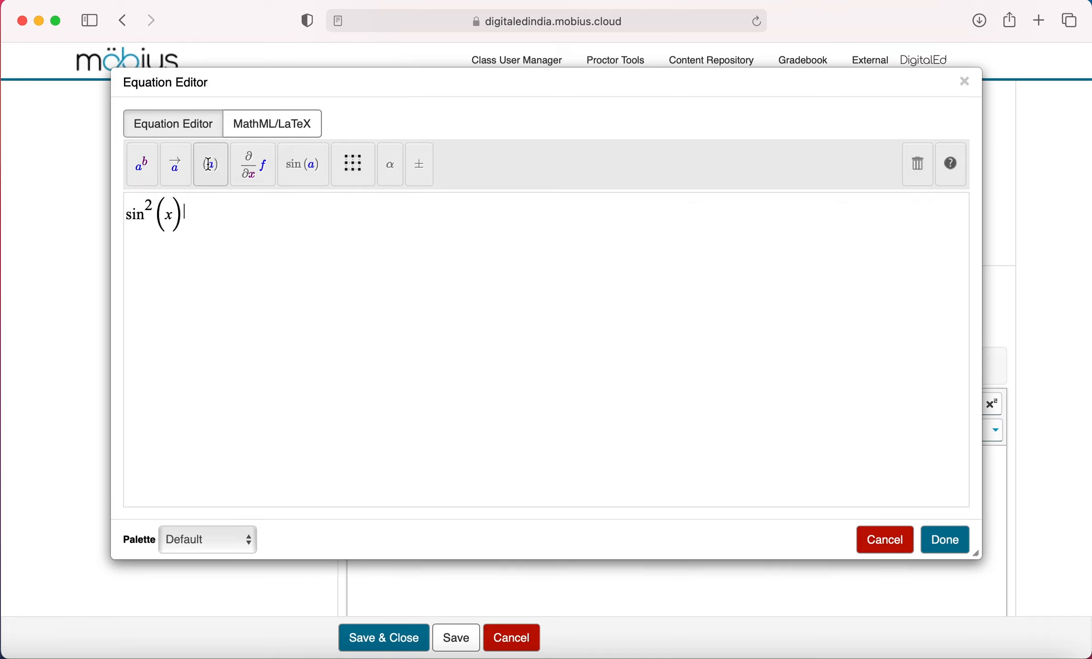
left_click(300, 168)
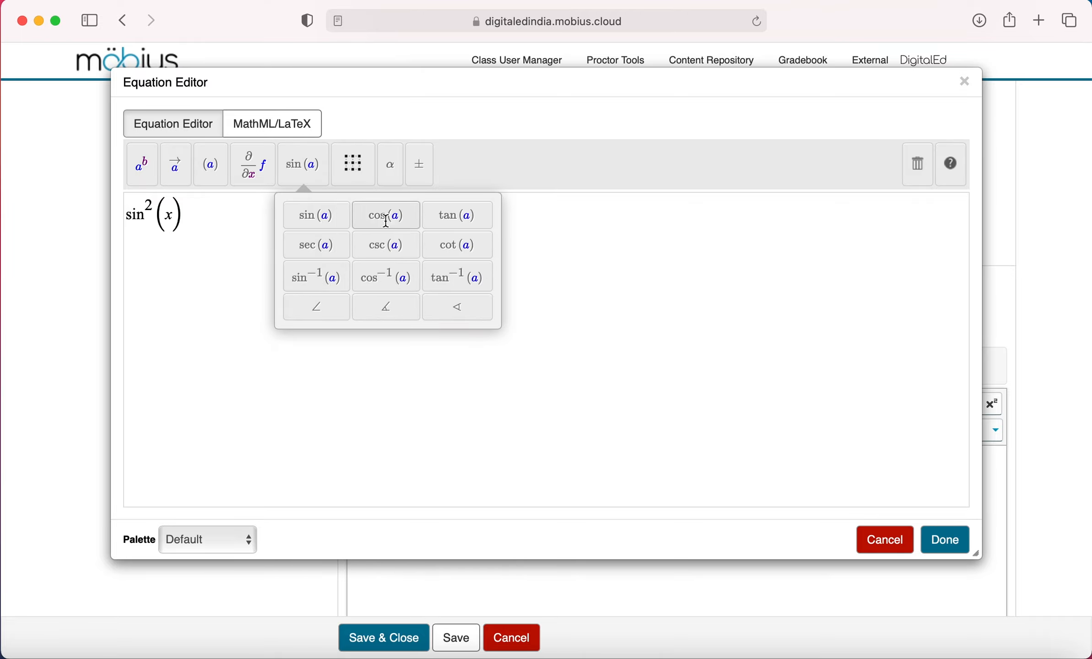
left_click(947, 541)
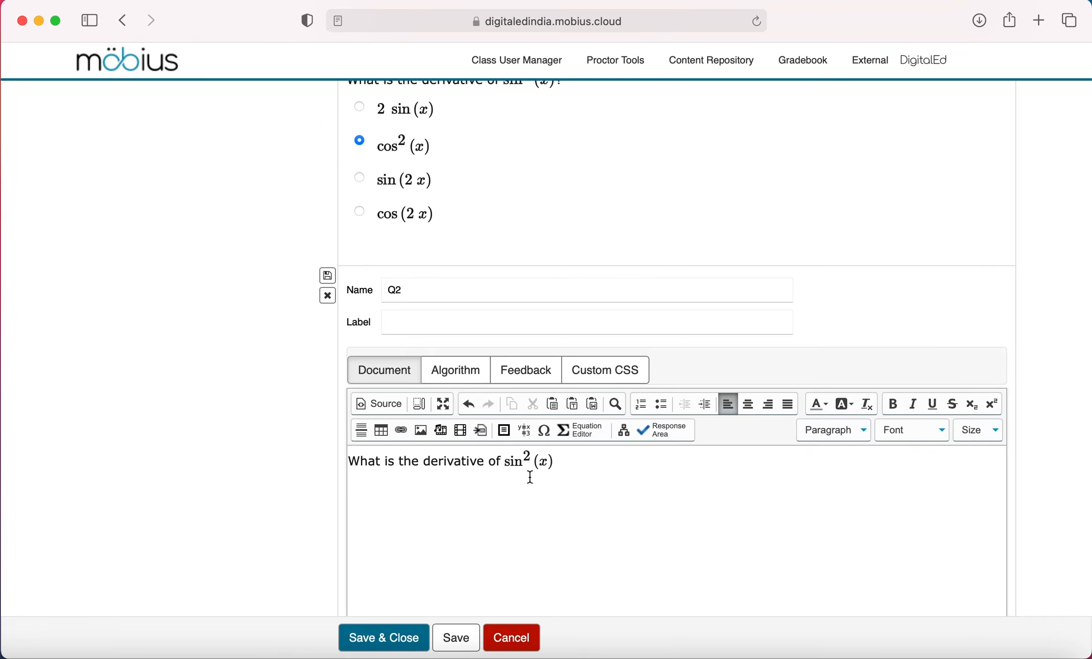
type("?")
key("Return")
- Start a Mathematical Formula response area below the question text, and look at its feedback editor before returning to the question settings
left_click(671, 430)
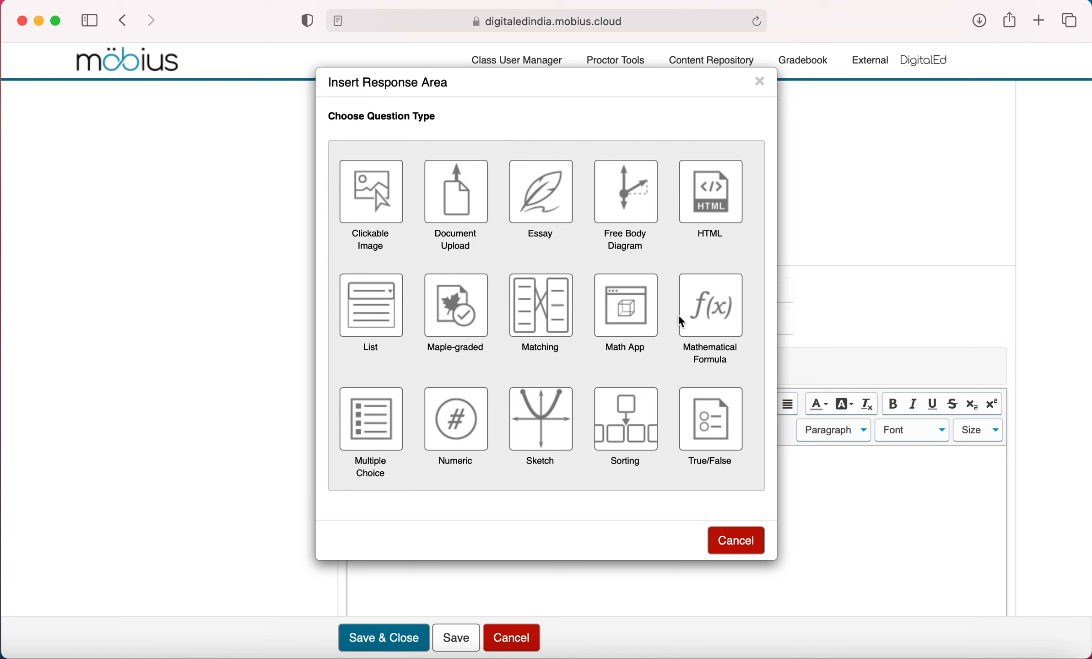
left_click(712, 313)
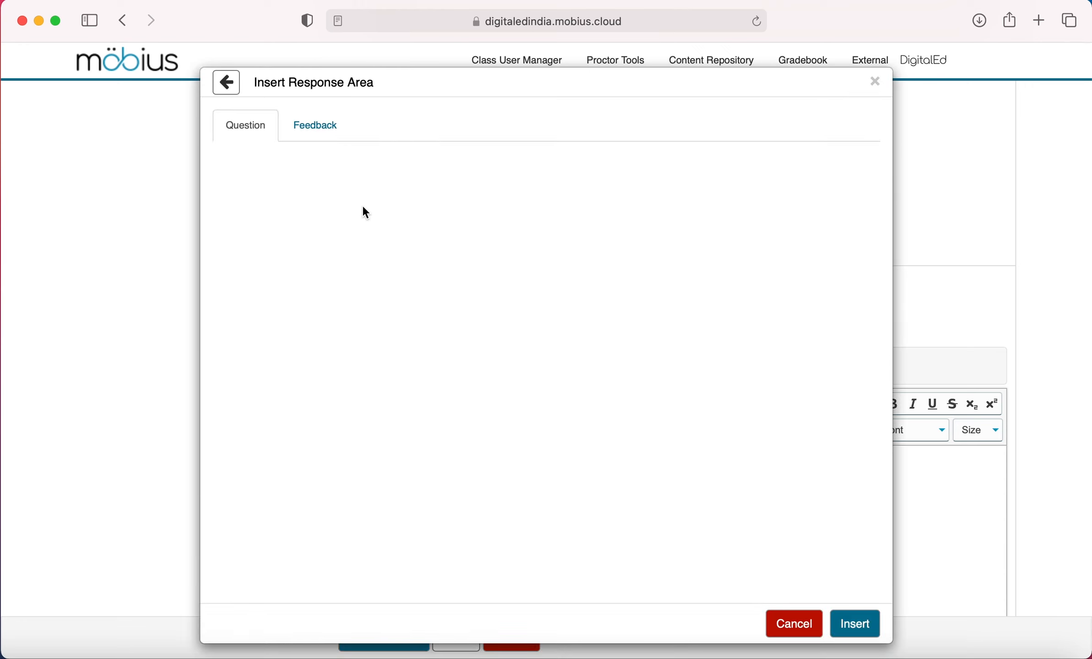
left_click(324, 133)
right_click(259, 133)
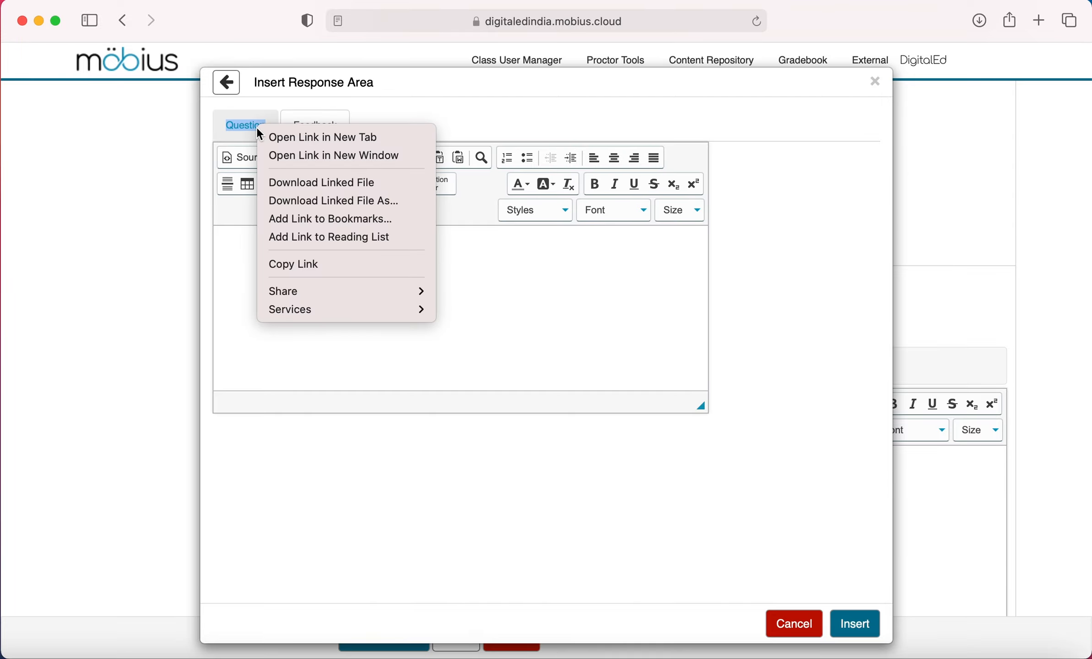
left_click(237, 124)
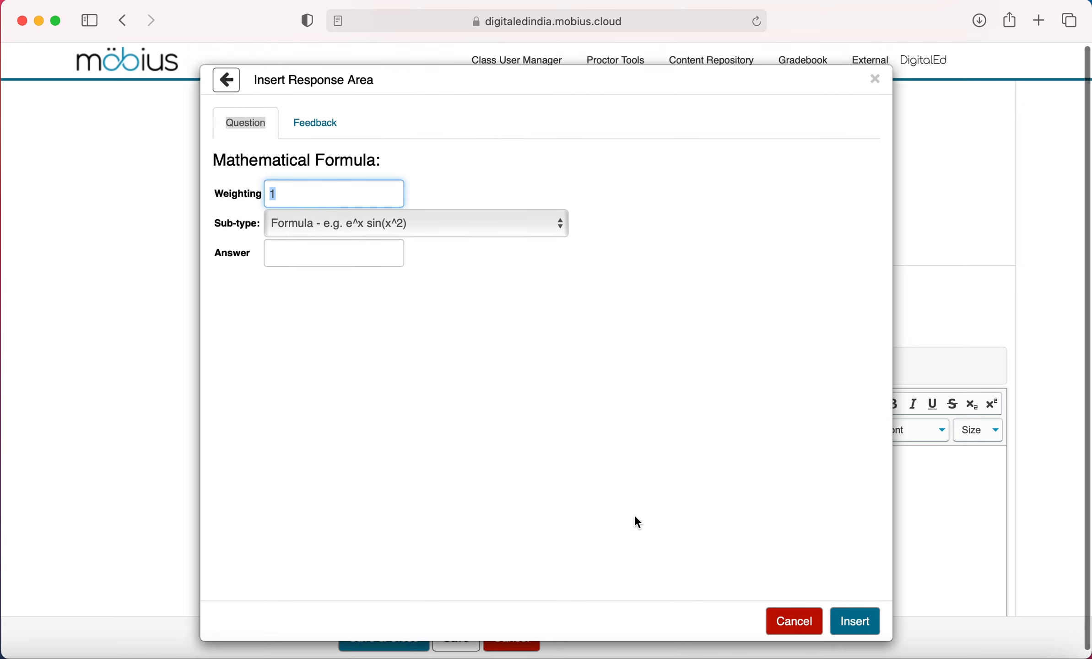
- Insert the response area with the Formula sub-type and the answer sin(2*x), and save question Q2
left_click(440, 227)
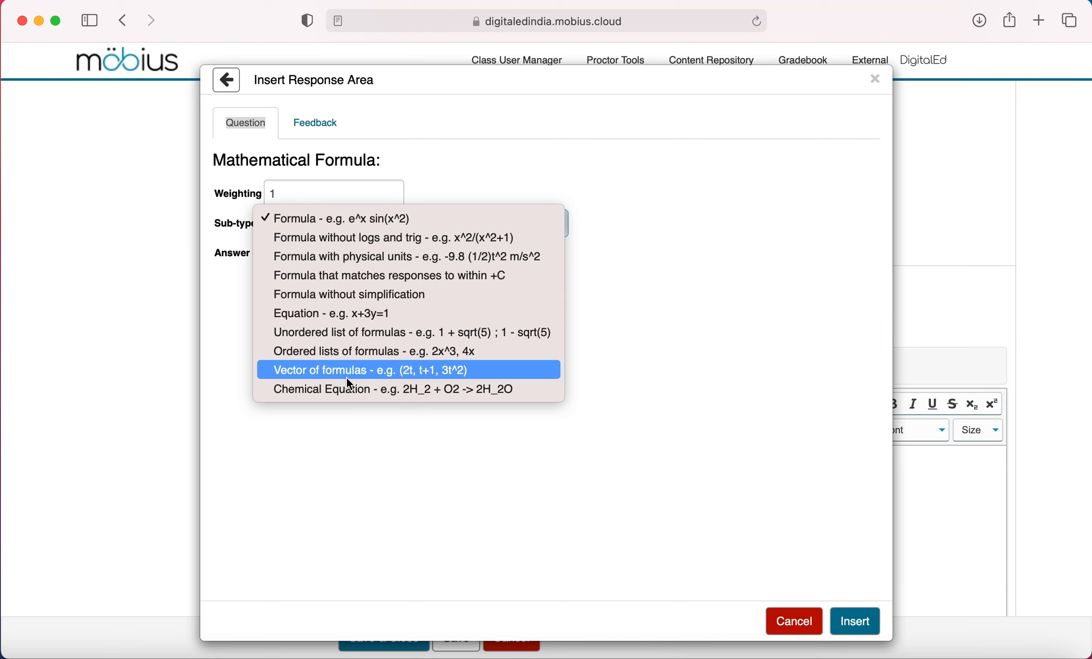
left_click(348, 222)
left_click(324, 247)
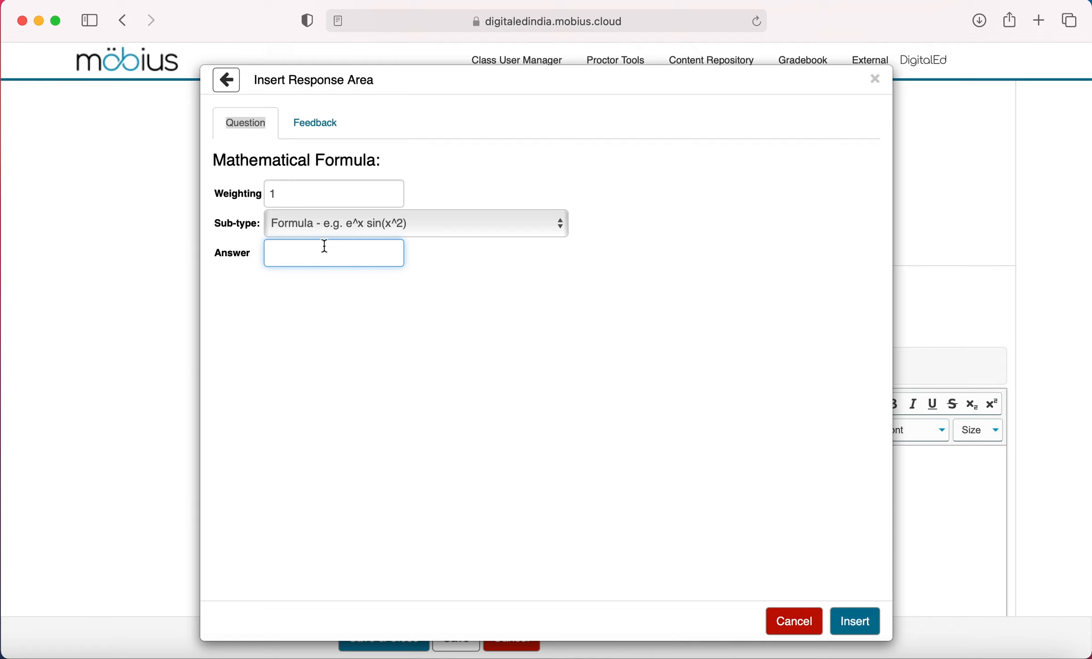
type("sin(2*x)")
left_click(854, 624)
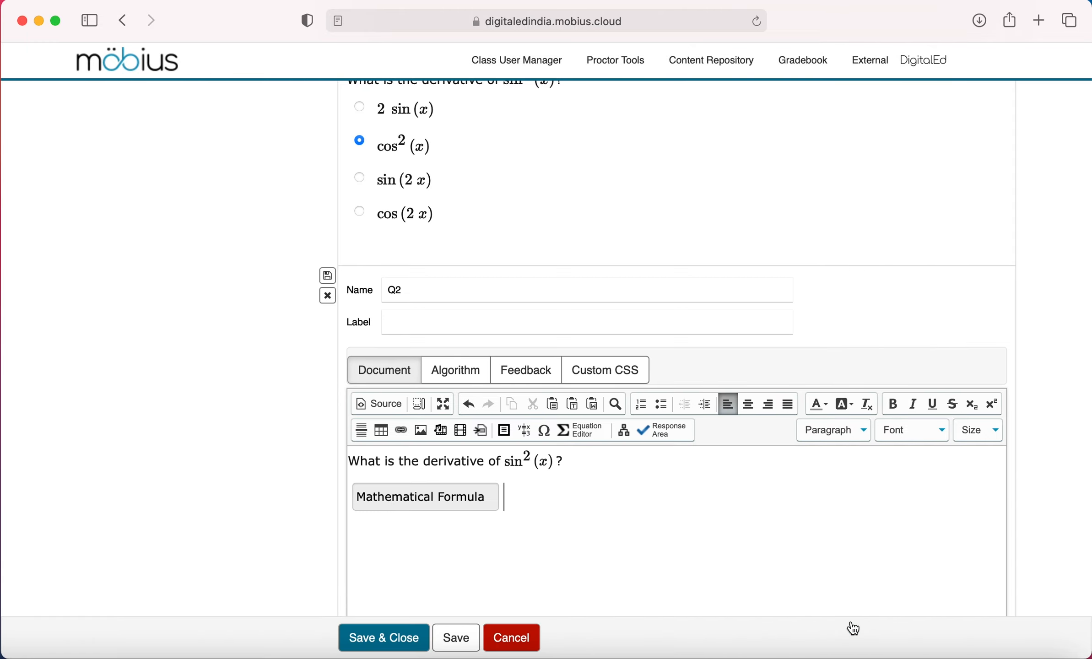
left_click(330, 279)
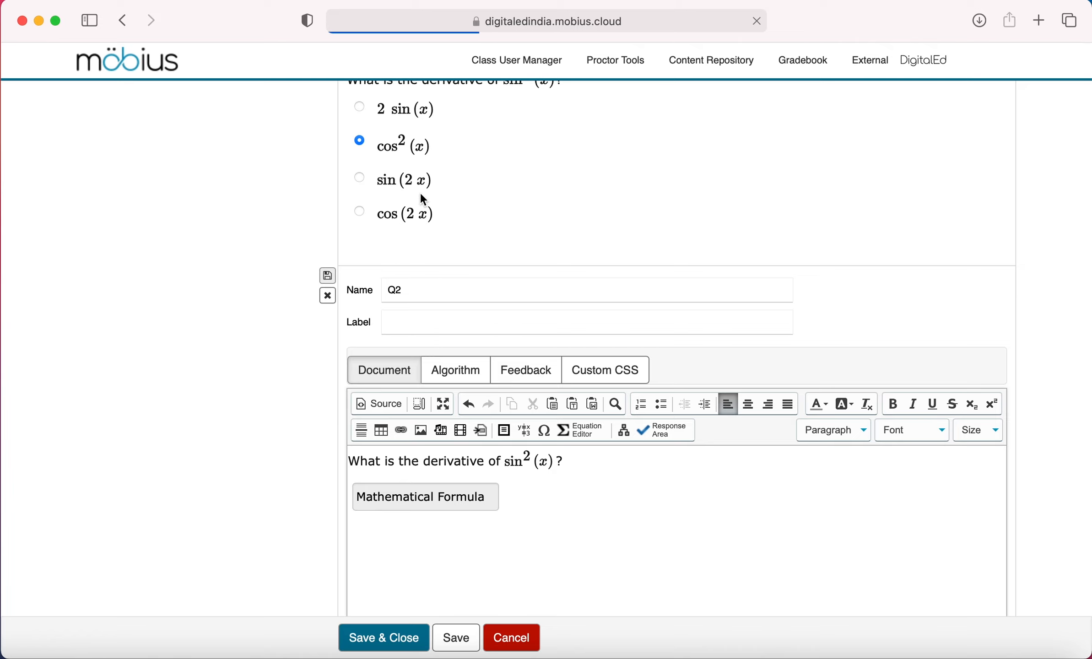
- Test question Q2 in the lesson by entering sin(2x) with the sine template and checking the answer
scroll(373, 387, "down", 15)
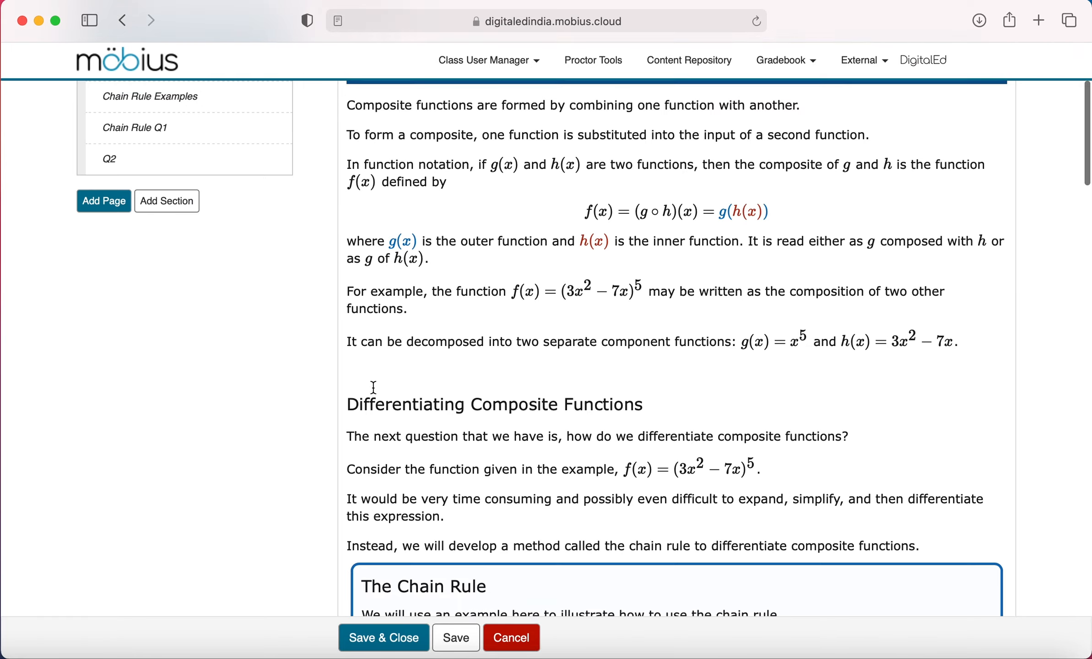
scroll(373, 389, "down", 15)
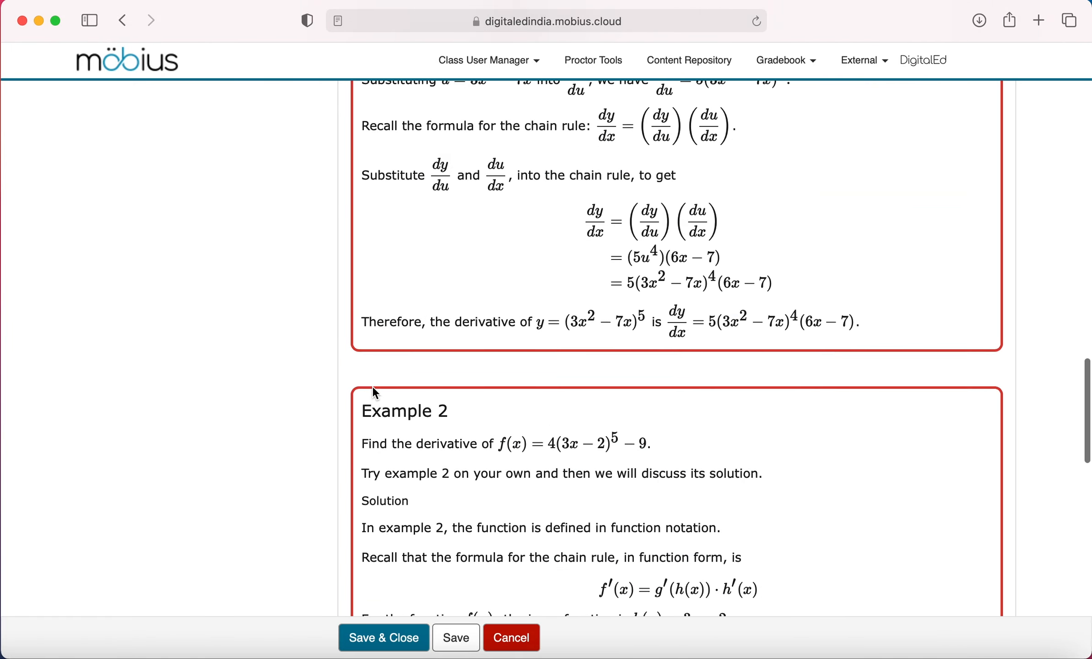
scroll(372, 387, "down", 15)
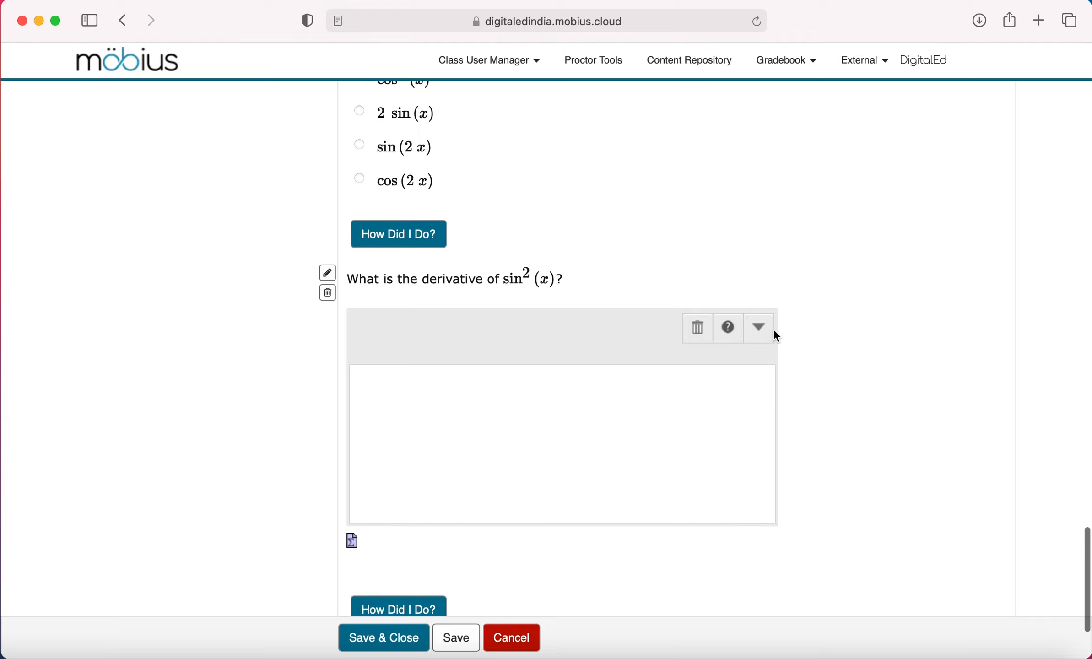
left_click(747, 332)
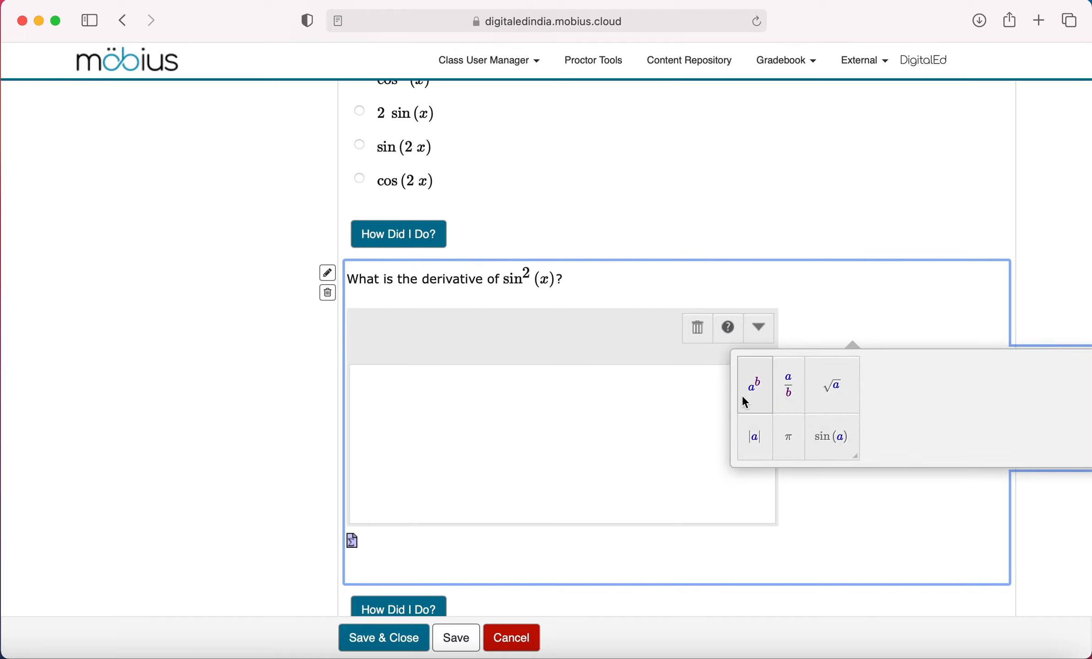
left_click(832, 437)
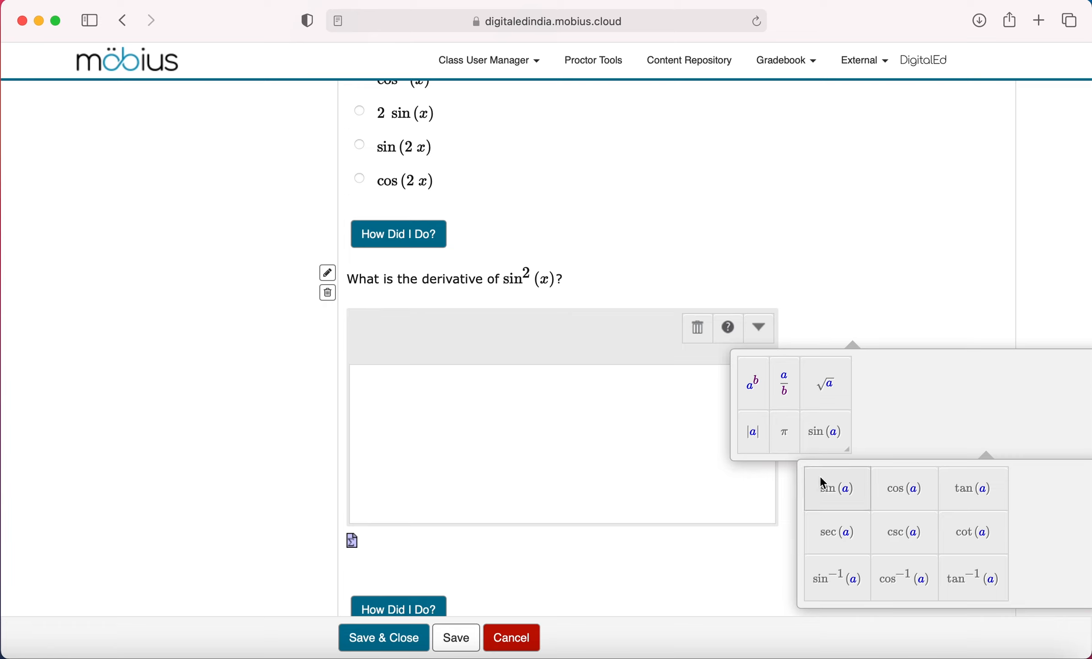
left_click(825, 484)
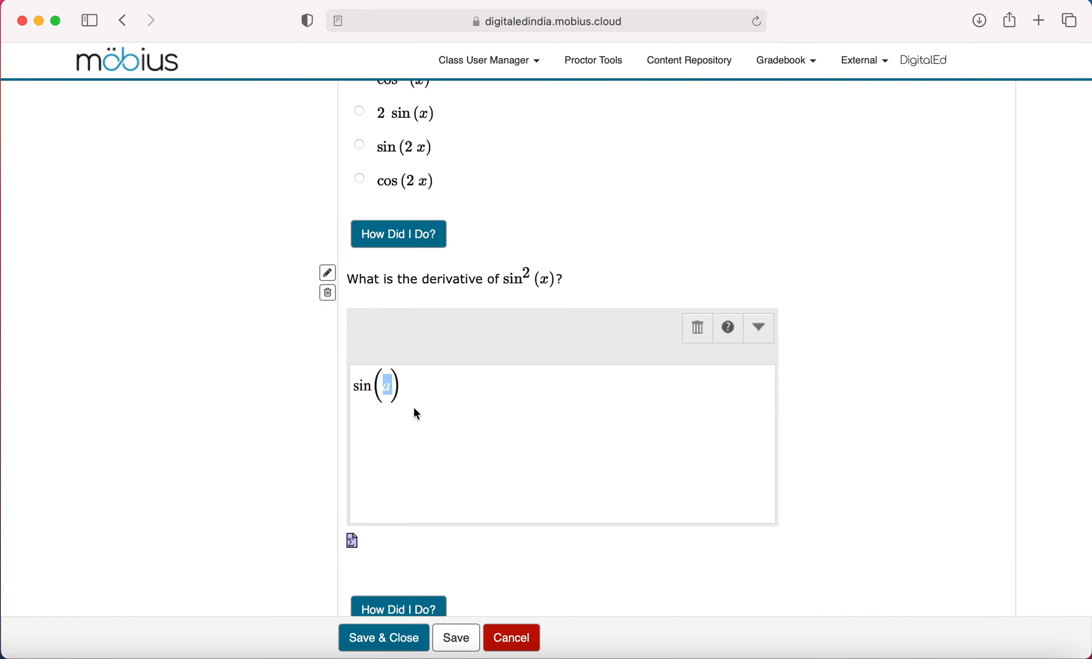
type("2x")
left_click(414, 607)
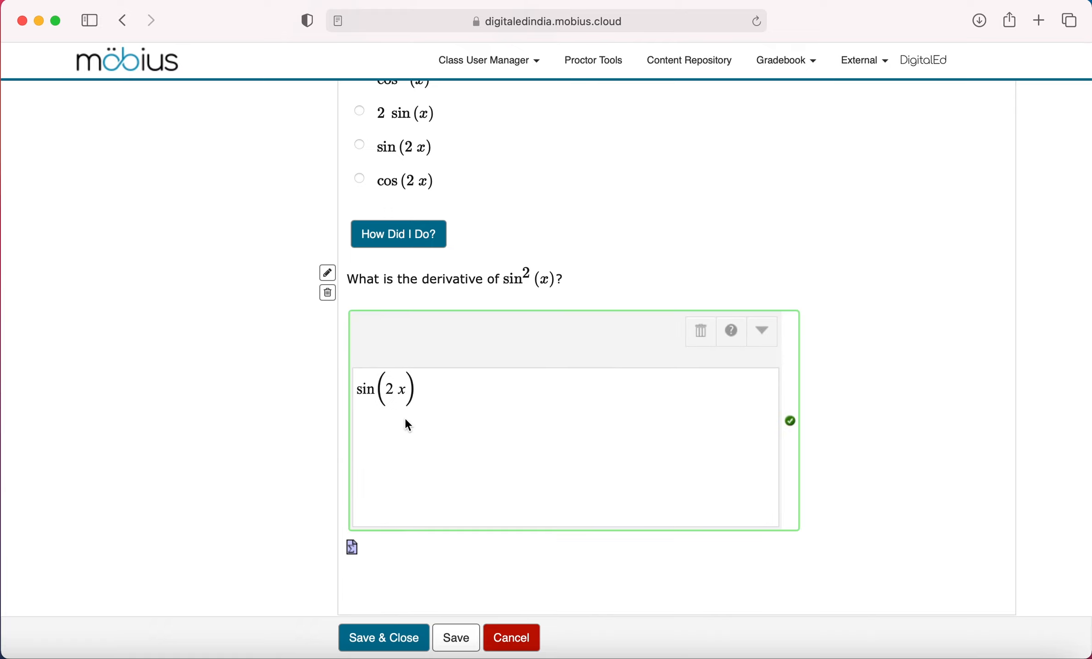